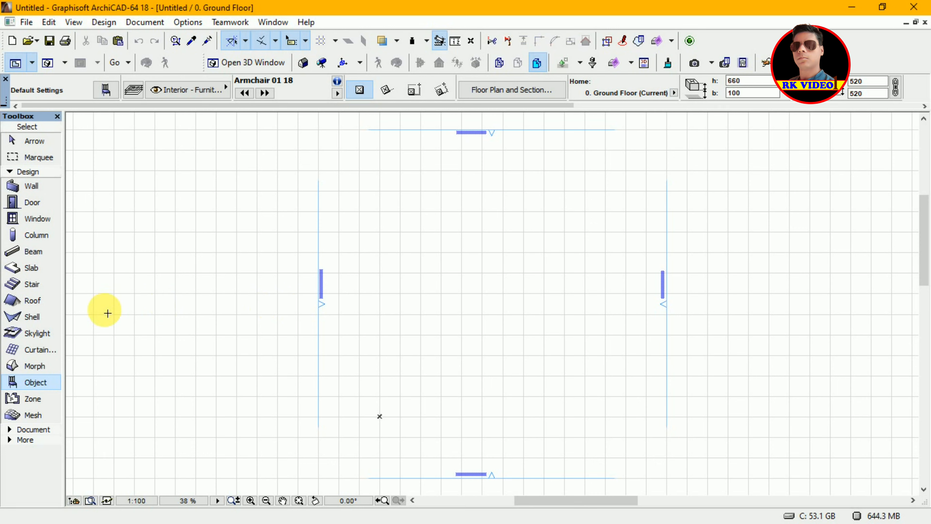
- Place a Rail Tube 18 object from the Fences and Railings 18 library folder at the project origin
{"action": "left_click", "coordinate": [106, 91]}
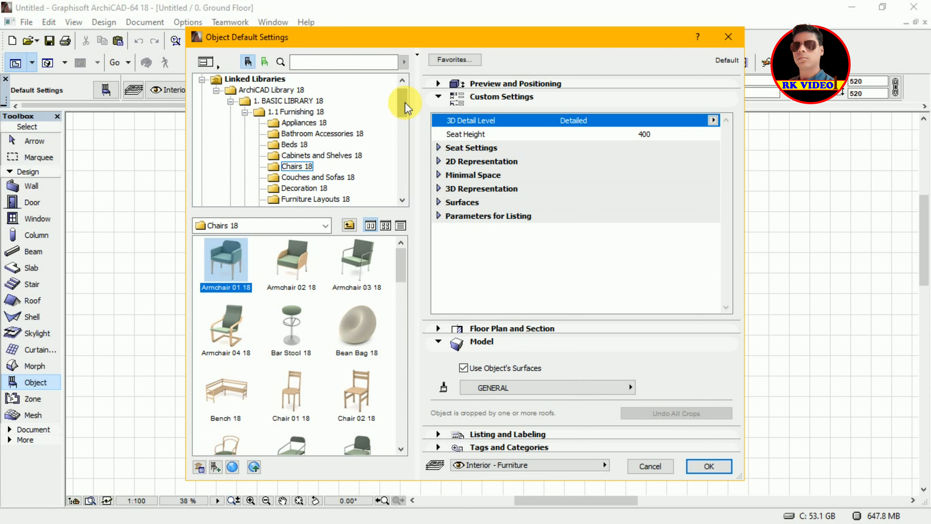
{"action": "left_click_drag", "start_coordinate": [407, 109], "coordinate": [411, 154]}
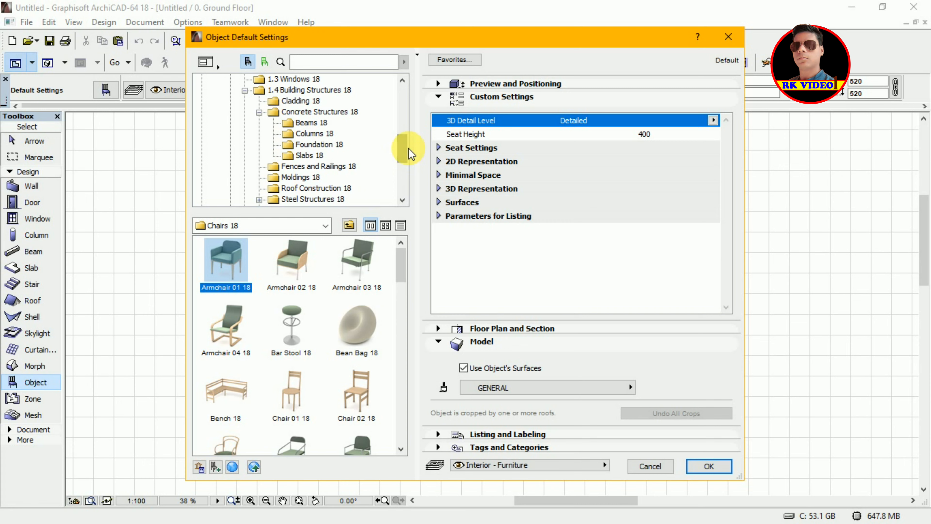
{"action": "left_click", "coordinate": [322, 168]}
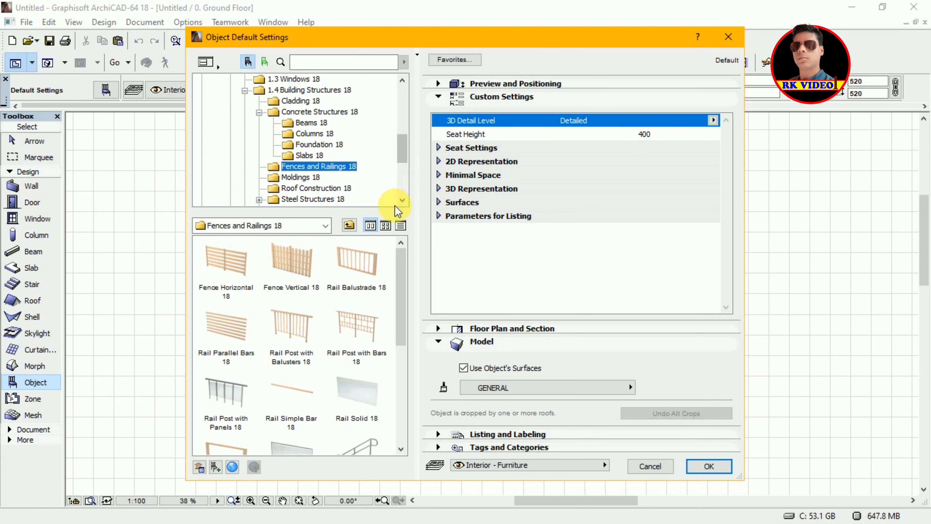
{"action": "left_click_drag", "start_coordinate": [407, 277], "coordinate": [409, 303]}
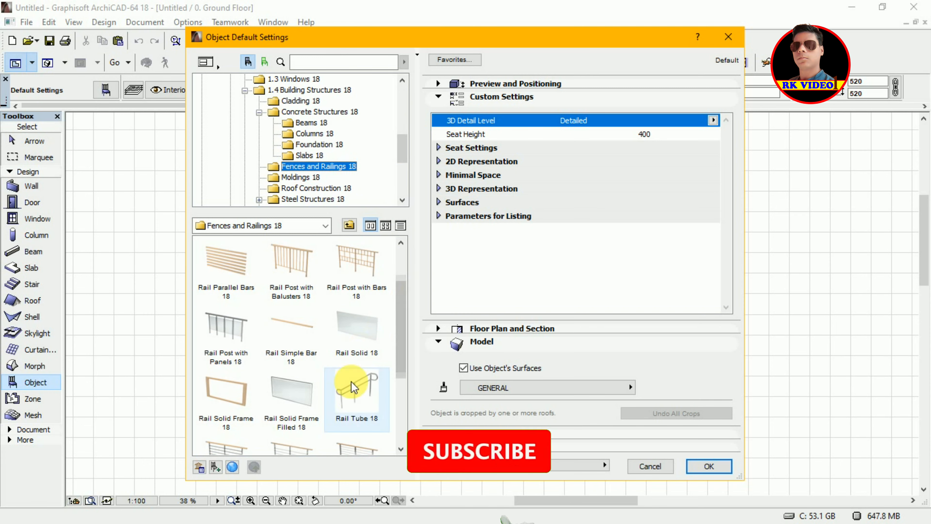
{"action": "left_click", "coordinate": [354, 394]}
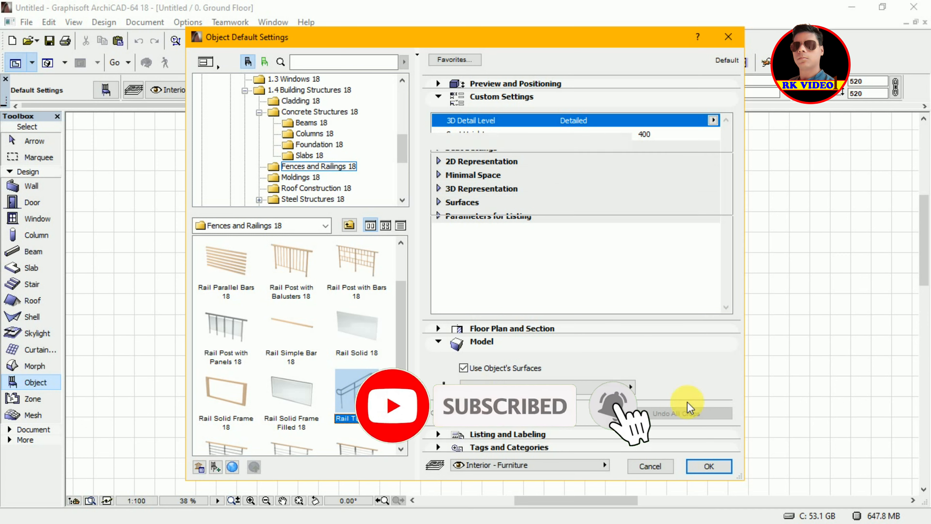
{"action": "left_click", "coordinate": [709, 466]}
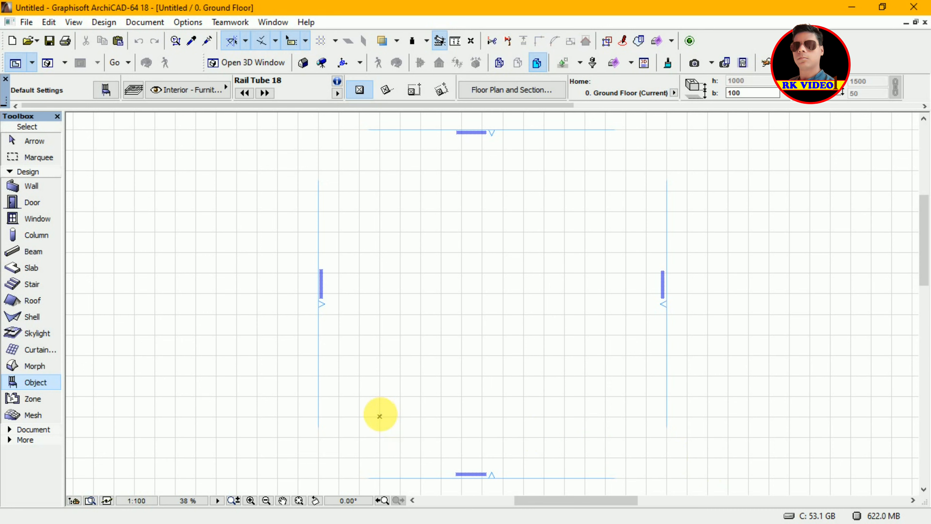
{"action": "left_click", "coordinate": [380, 415]}
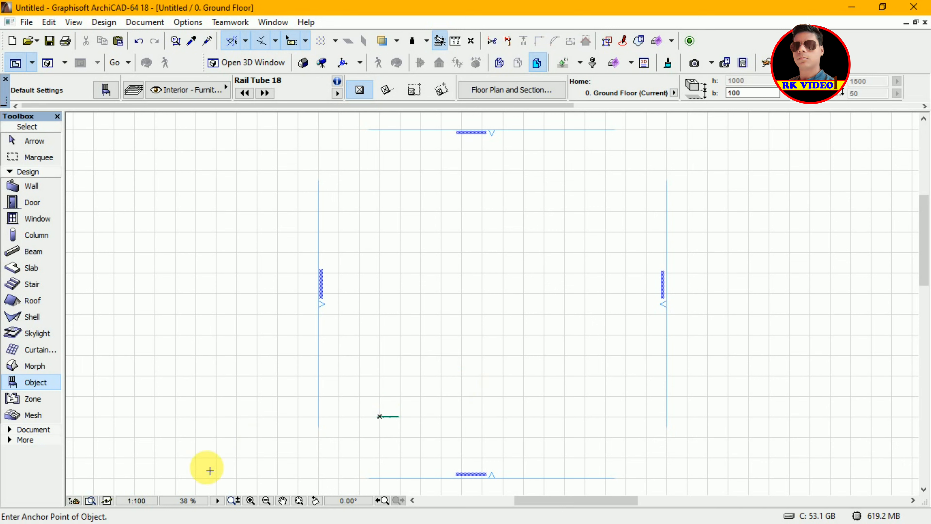
- Convert the placed tube rail object on the floor plan to morphs
{"action": "left_click", "coordinate": [251, 501]}
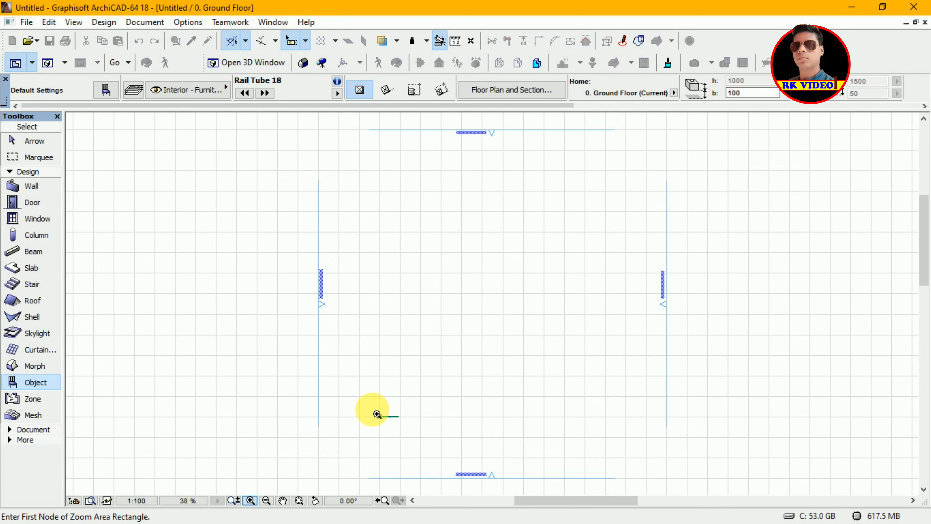
{"action": "left_click", "coordinate": [372, 410]}
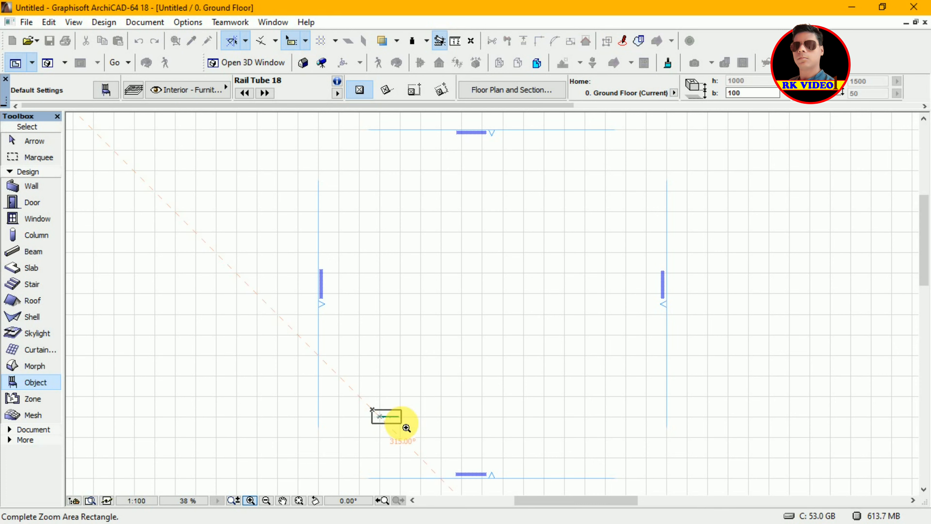
{"action": "left_click", "coordinate": [405, 427]}
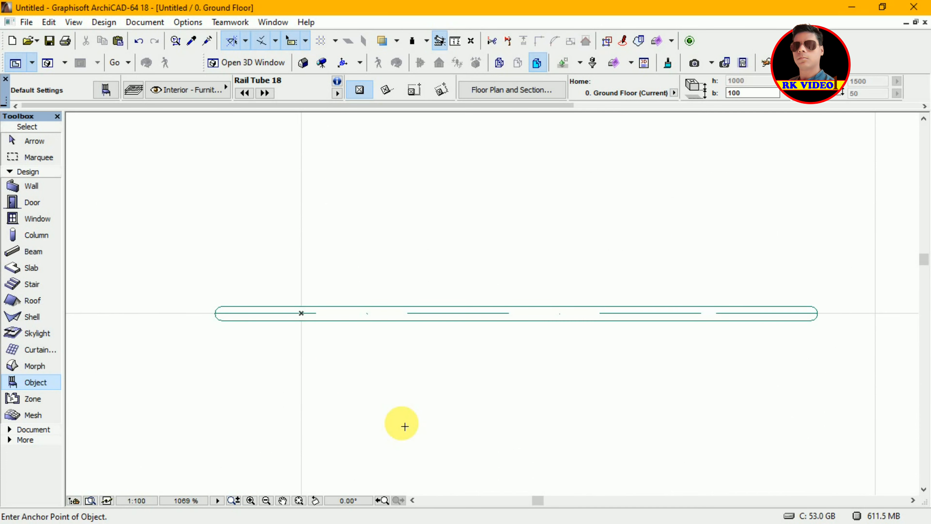
{"action": "key", "text": "Escape"}
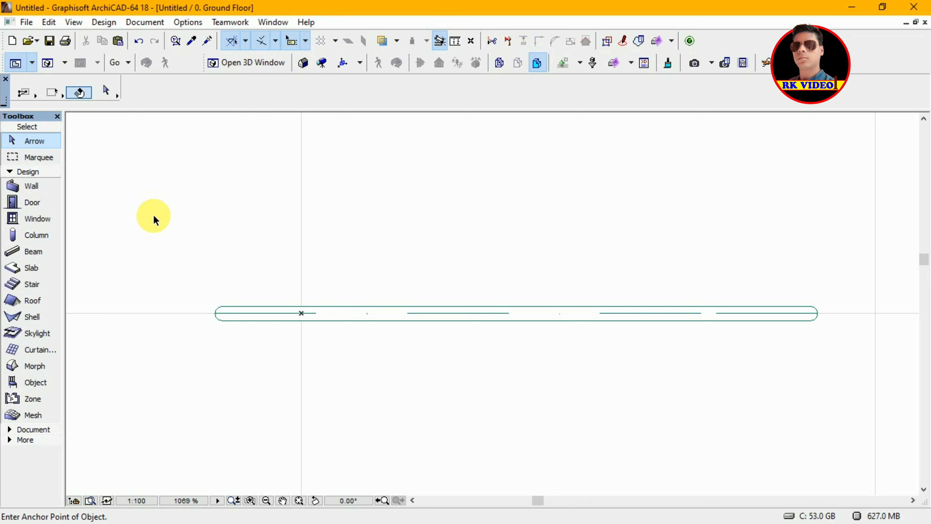
{"action": "left_click", "coordinate": [282, 311]}
{"action": "right_click", "coordinate": [280, 312]}
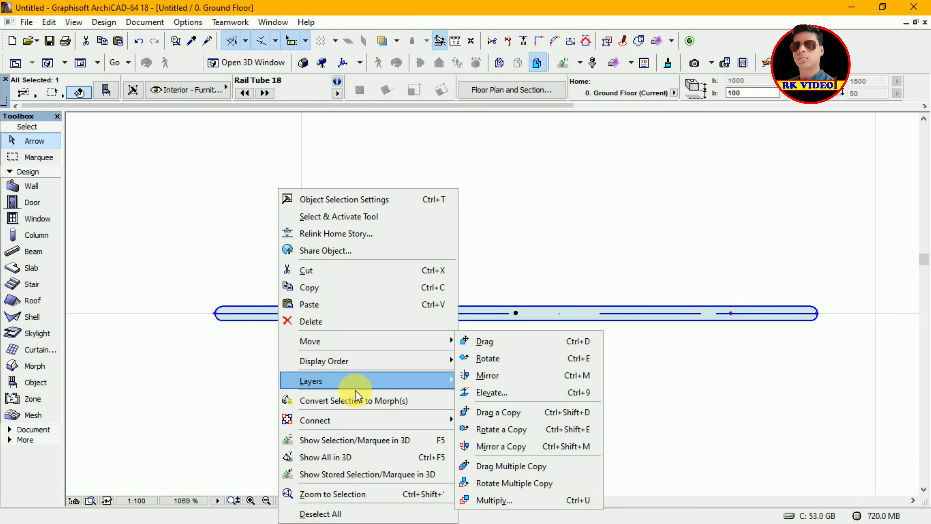
{"action": "left_click", "coordinate": [358, 402]}
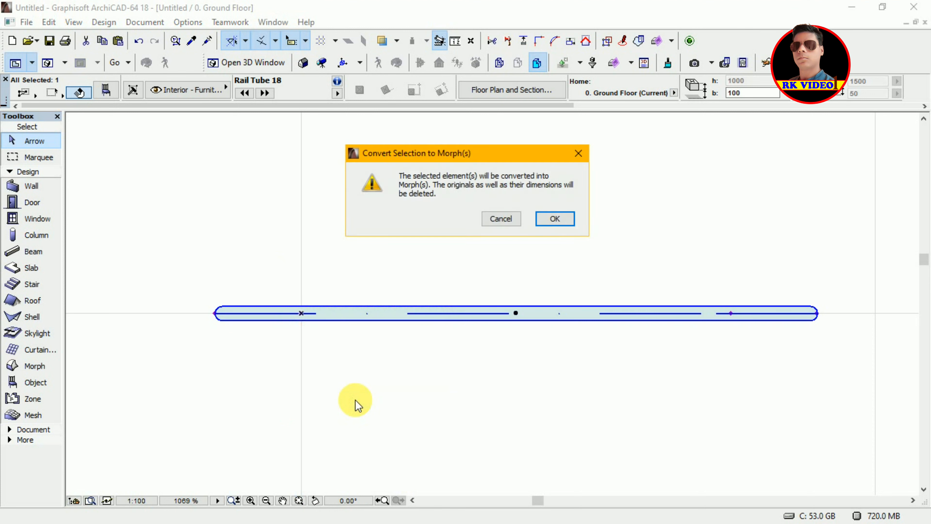
{"action": "left_click", "coordinate": [550, 219]}
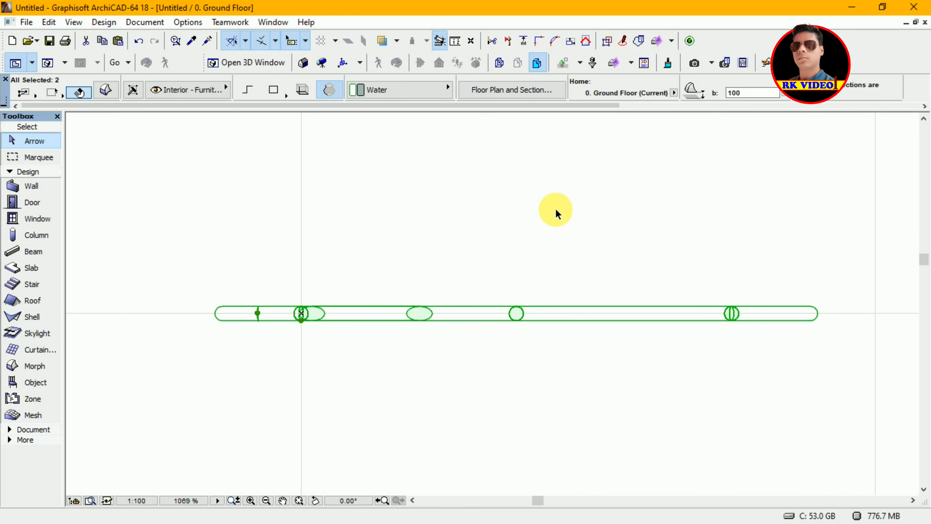
- Suspend grouping so the railing's morphs can be selected separately, and show the whole railing in 3D
{"action": "left_click", "coordinate": [607, 42]}
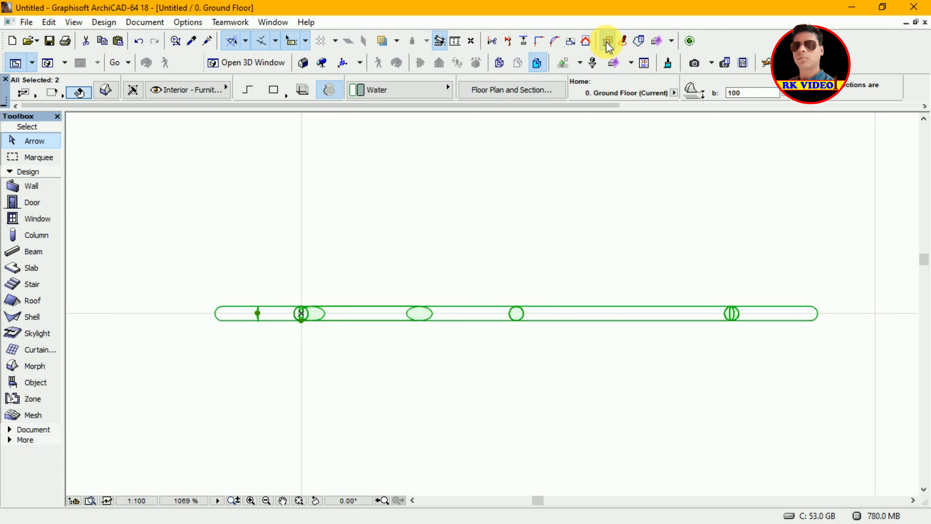
{"action": "left_click", "coordinate": [556, 217]}
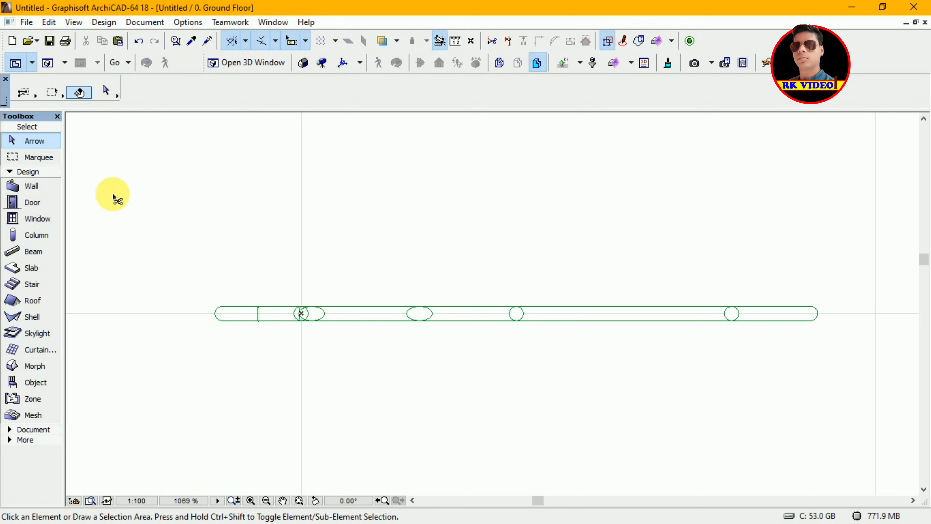
{"action": "key", "text": "ctrl+F5"}
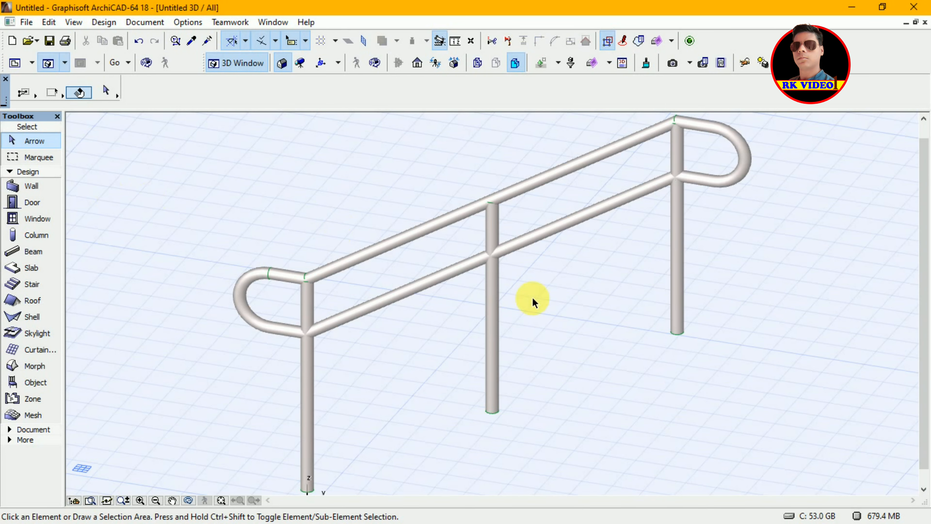
{"action": "key", "text": "o"}
{"action": "mouse_move", "coordinate": [689, 406]}
{"action": "left_mouse_down"}
{"action": "mouse_move", "coordinate": [693, 398]}
{"action": "mouse_move", "coordinate": [674, 412]}
{"action": "left_mouse_up"}
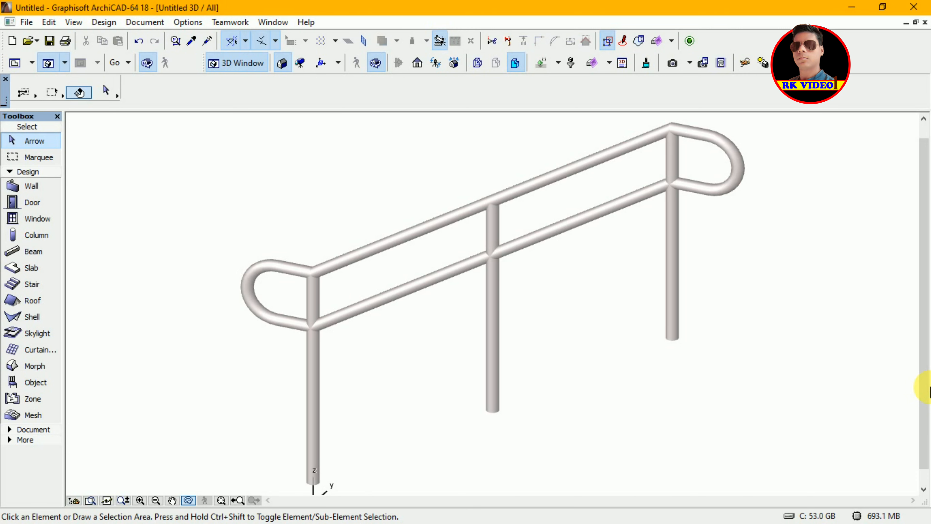
{"action": "key", "text": "super"}
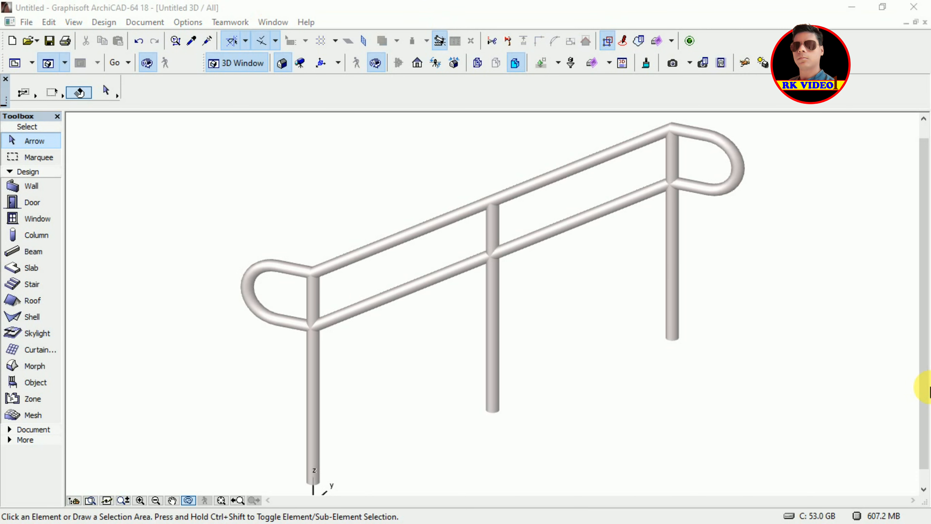
{"action": "key", "text": "super"}
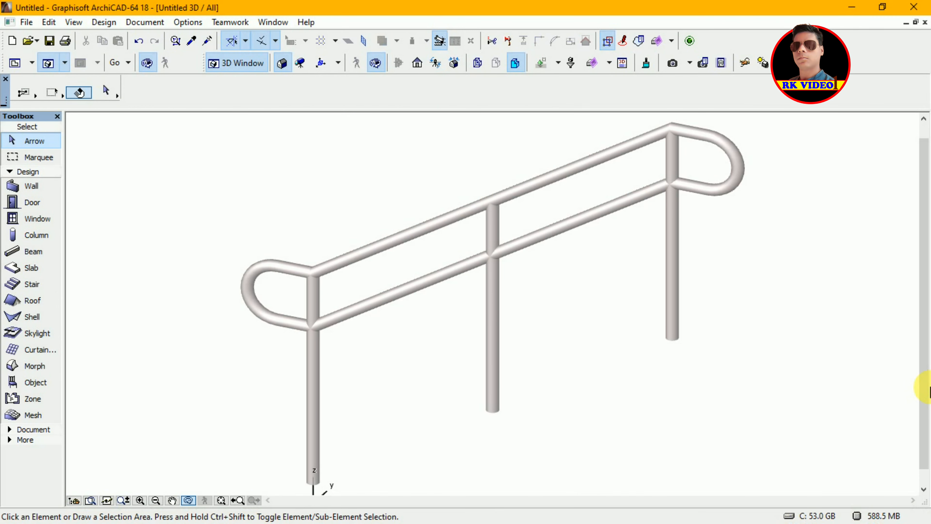
{"action": "key", "text": "super"}
{"action": "key", "text": "super"}
{"action": "key", "text": "super"}
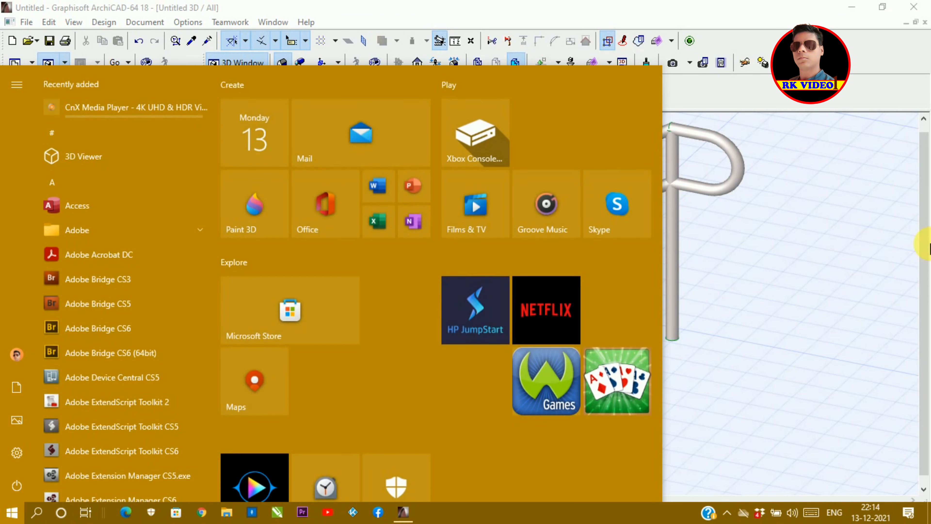
{"action": "key", "text": "super"}
{"action": "key", "text": "super"}
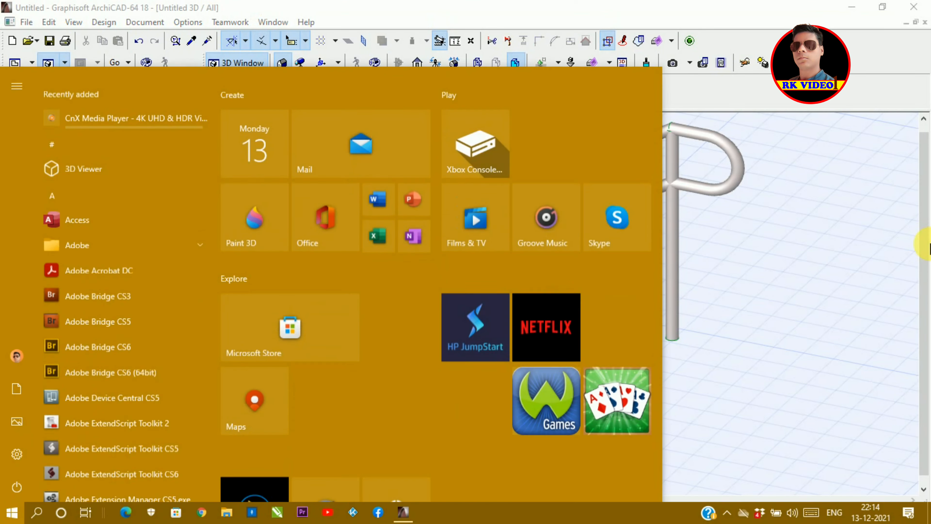
{"action": "key", "text": "super"}
{"action": "key", "text": "super"}
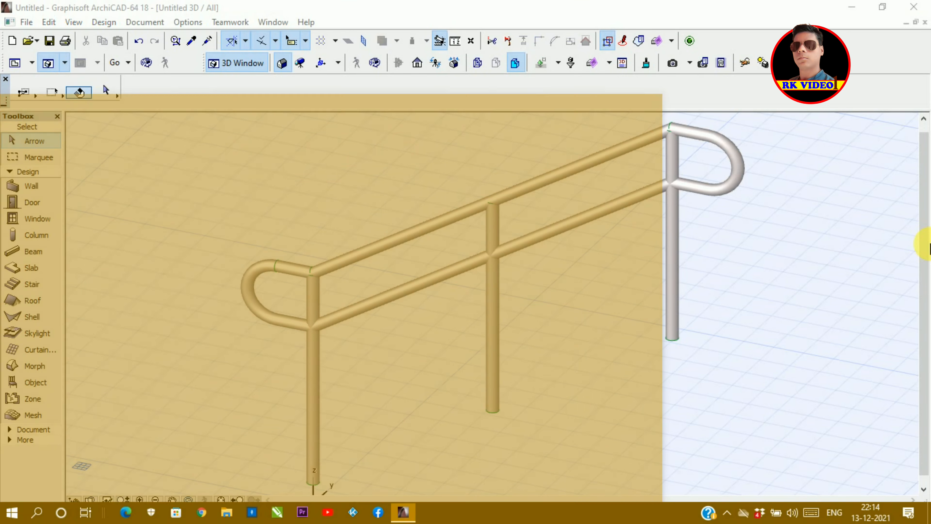
{"action": "key", "text": "super"}
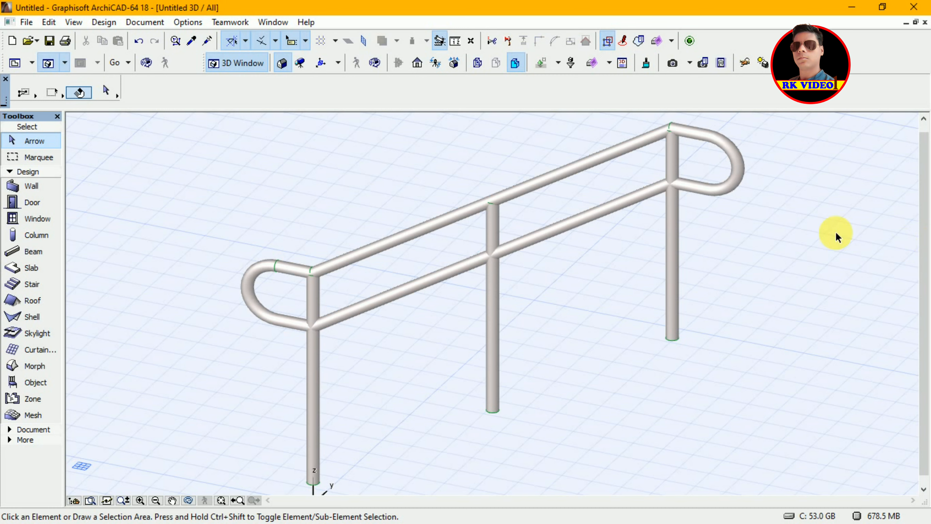
- Set the surface override of the railing's looped handrail morph to Metal - Brass
{"action": "left_click", "coordinate": [721, 191]}
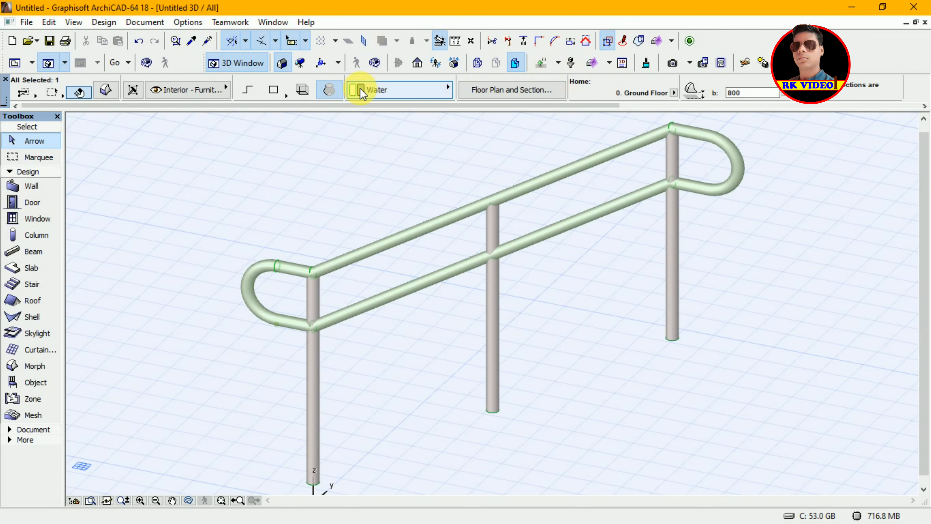
{"action": "left_click", "coordinate": [106, 91]}
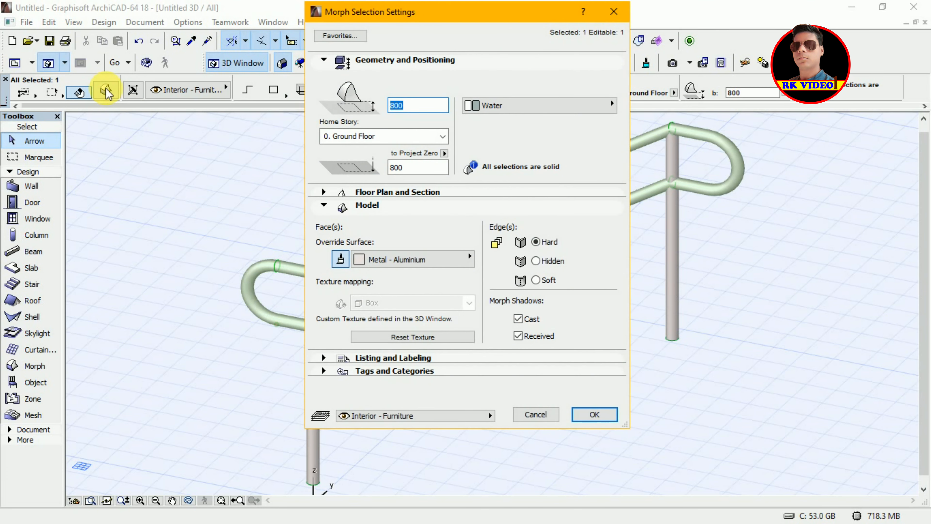
{"action": "left_click", "coordinate": [464, 263]}
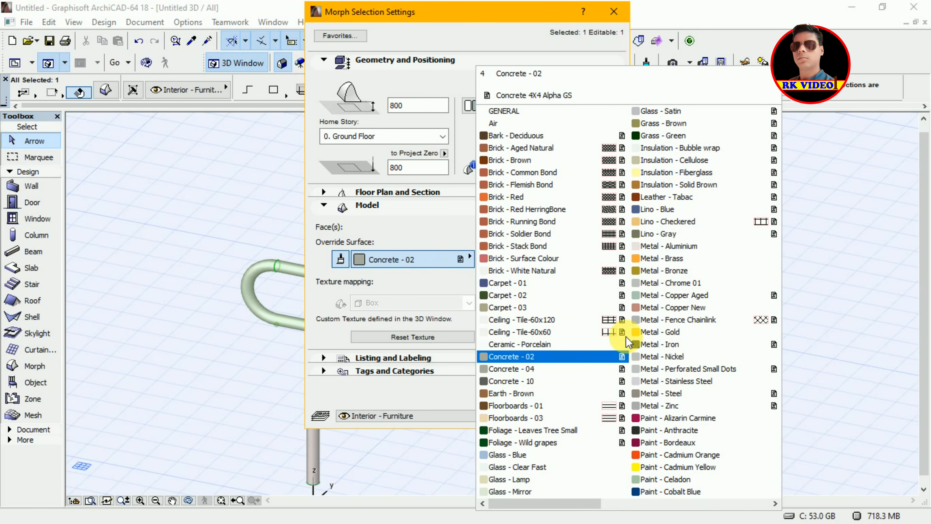
{"action": "left_click", "coordinate": [666, 261]}
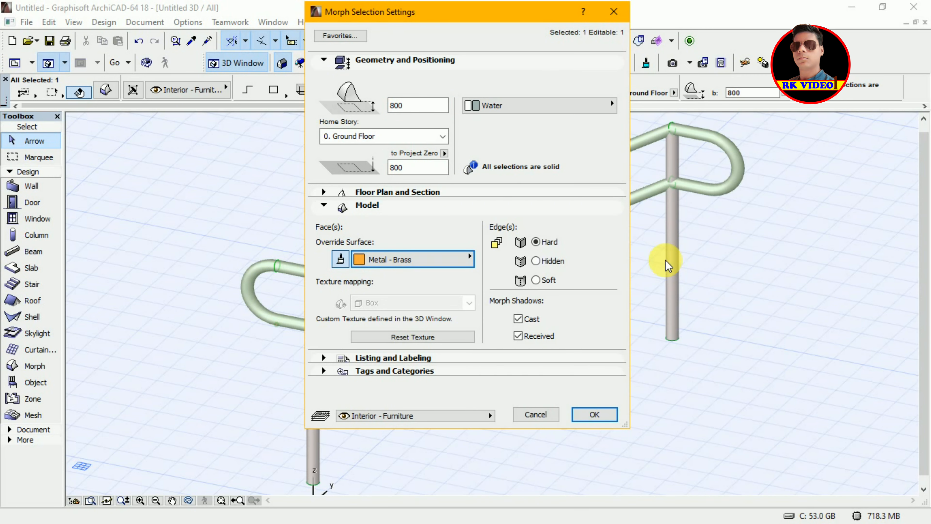
{"action": "left_click", "coordinate": [595, 414]}
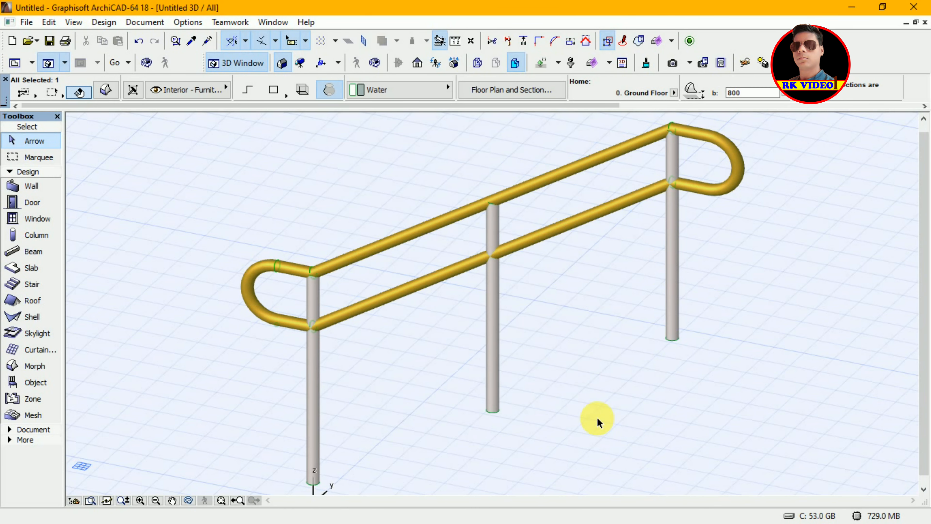
- Set the surface override of the railing's vertical posts morph to Metal - Bronze
{"action": "left_click", "coordinate": [499, 409]}
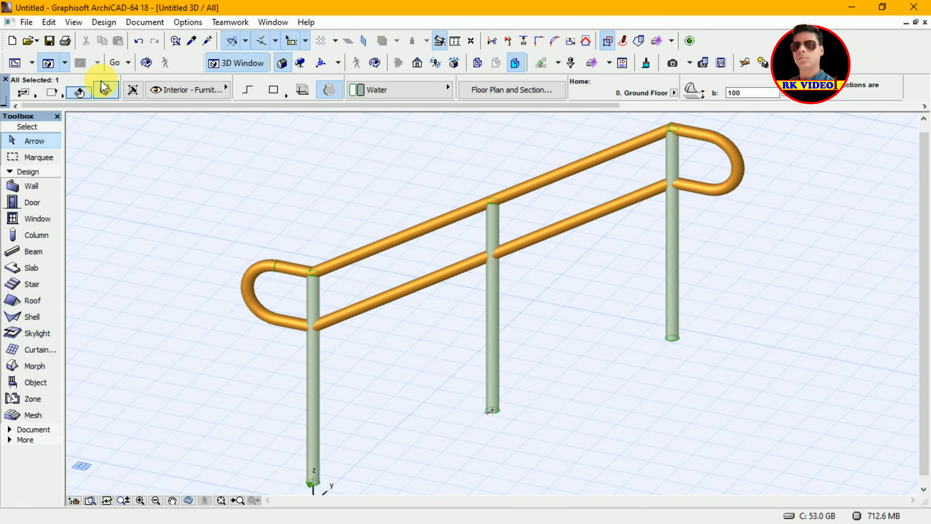
{"action": "left_click", "coordinate": [104, 88]}
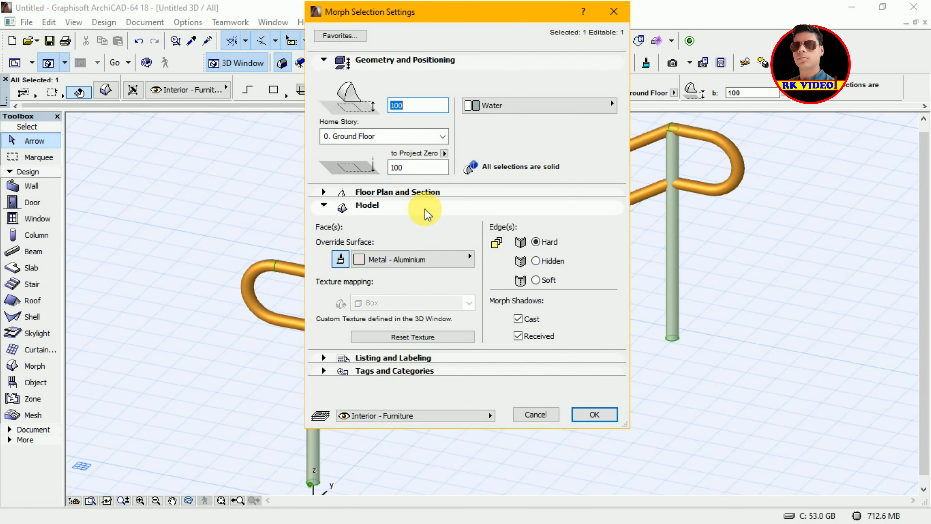
{"action": "left_click", "coordinate": [425, 259]}
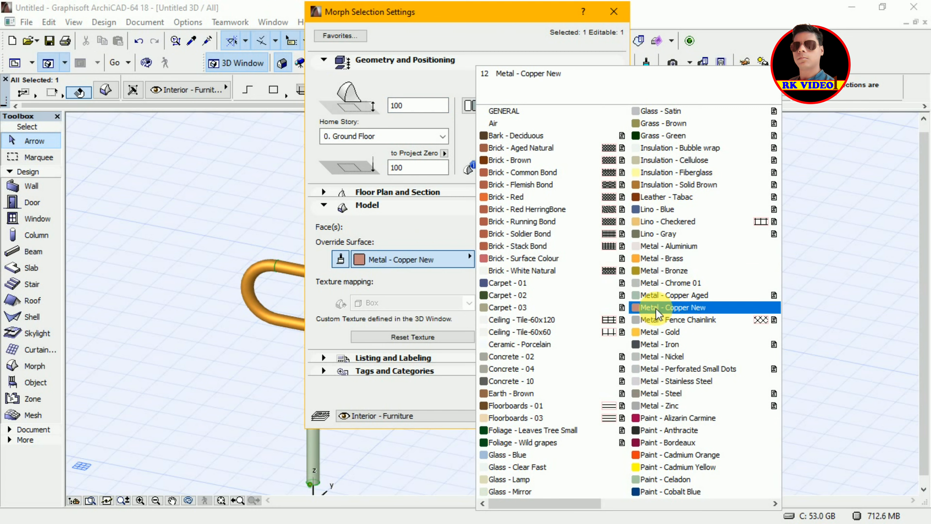
{"action": "left_click", "coordinate": [664, 275]}
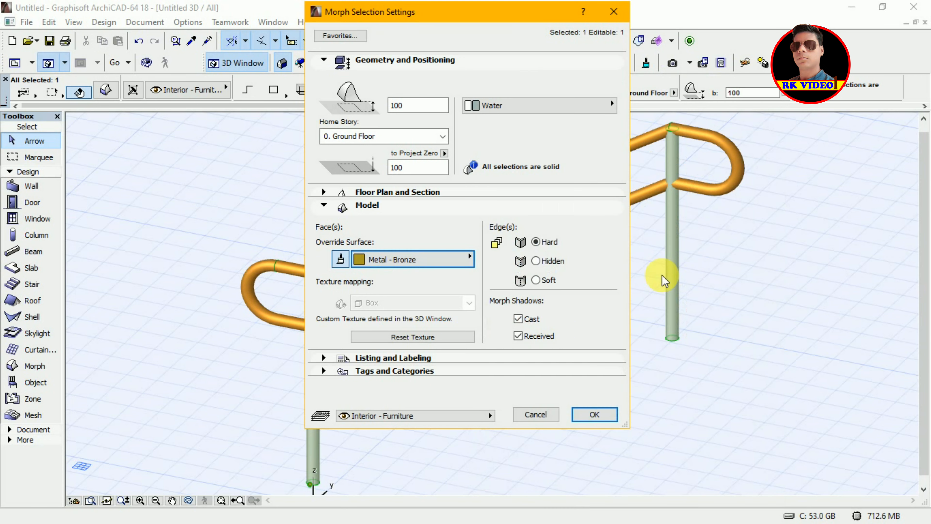
{"action": "left_click", "coordinate": [592, 415]}
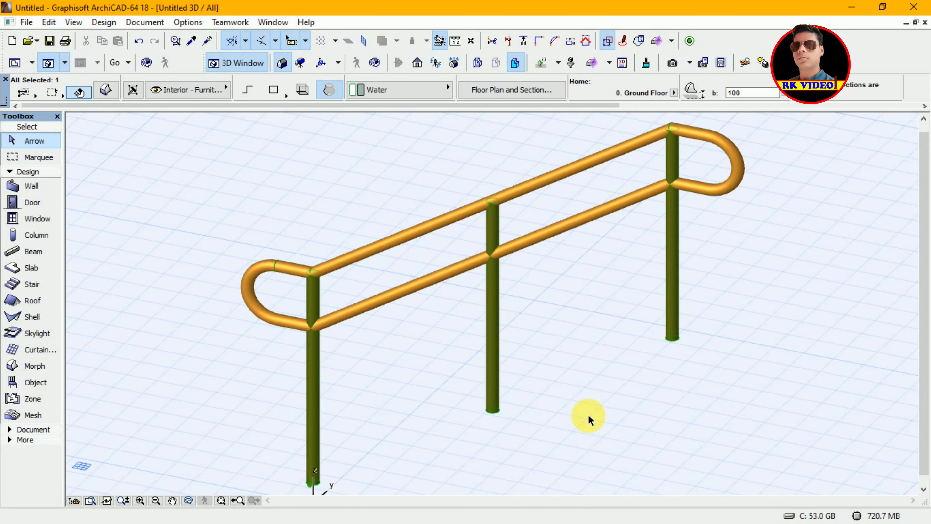
{"action": "key", "text": "shift+o"}
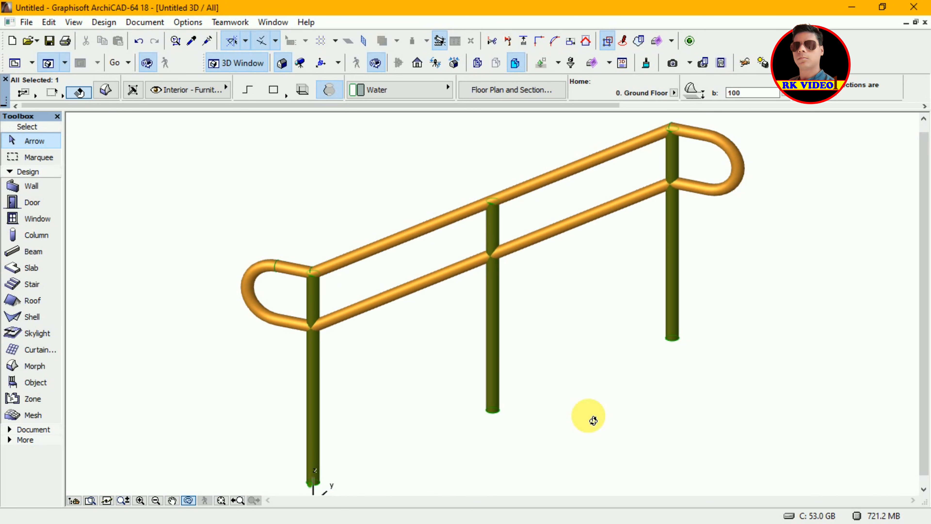
{"action": "left_click_drag", "start_coordinate": [594, 420], "coordinate": [601, 416]}
{"action": "mouse_move", "coordinate": [604, 416]}
{"action": "left_mouse_down"}
{"action": "mouse_move", "coordinate": [580, 426]}
{"action": "mouse_move", "coordinate": [607, 407]}
{"action": "mouse_move", "coordinate": [594, 420]}
{"action": "left_mouse_up"}
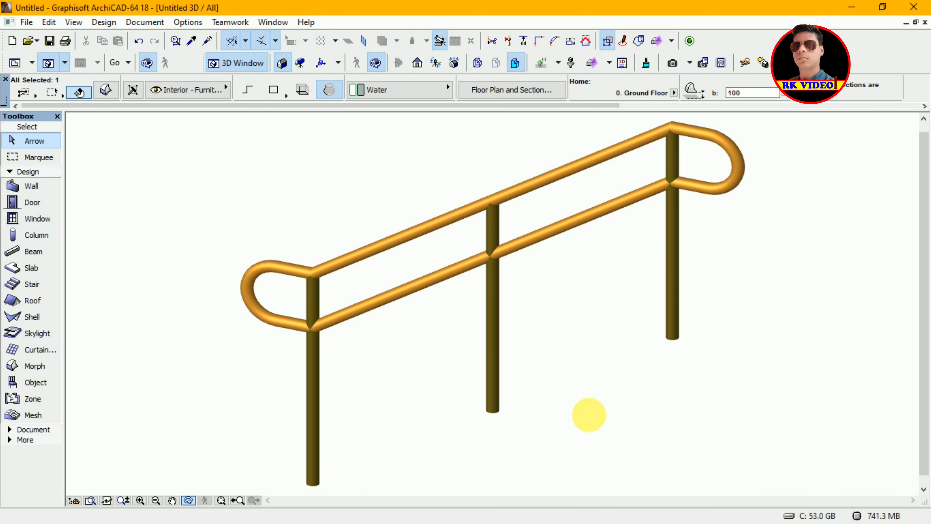